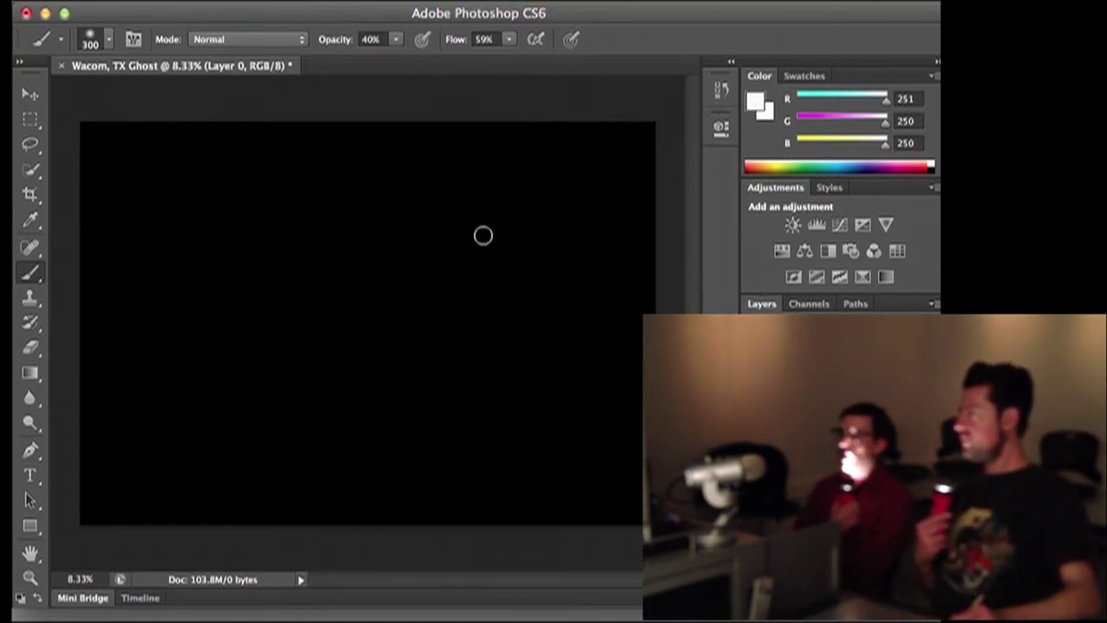
Paint soft white strokes at the canvas centre forming a ghost's head, arm-like limbs and trailing body.
{"action": "mouse_move", "coordinate": [446, 234]}
{"action": "left_mouse_down"}
{"action": "mouse_move", "coordinate": [504, 208]}
{"action": "mouse_move", "coordinate": [531, 161]}
{"action": "left_mouse_up"}
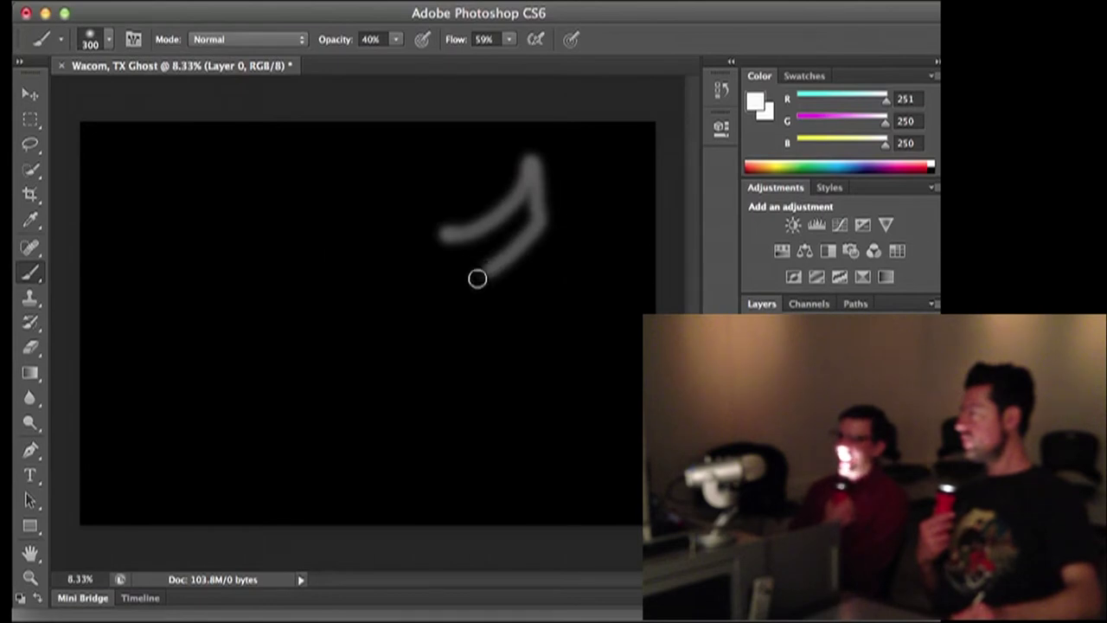
{"action": "left_click_drag", "start_coordinate": [478, 277], "coordinate": [467, 284]}
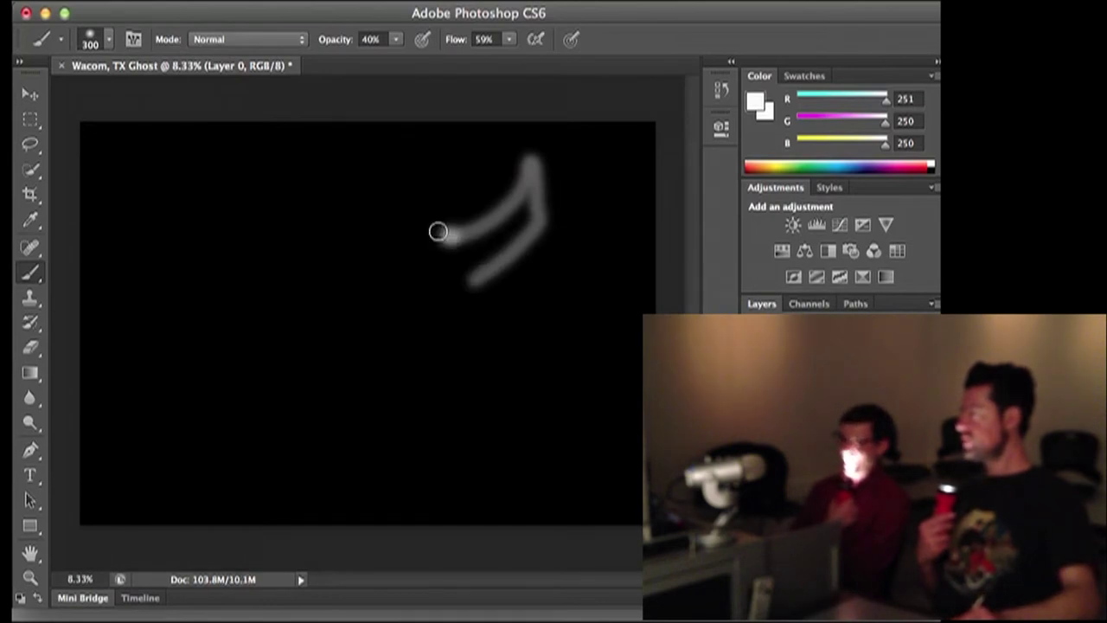
{"action": "mouse_move", "coordinate": [418, 219]}
{"action": "left_mouse_down"}
{"action": "mouse_move", "coordinate": [435, 258]}
{"action": "mouse_move", "coordinate": [362, 304]}
{"action": "mouse_move", "coordinate": [336, 332]}
{"action": "mouse_move", "coordinate": [339, 380]}
{"action": "left_mouse_up"}
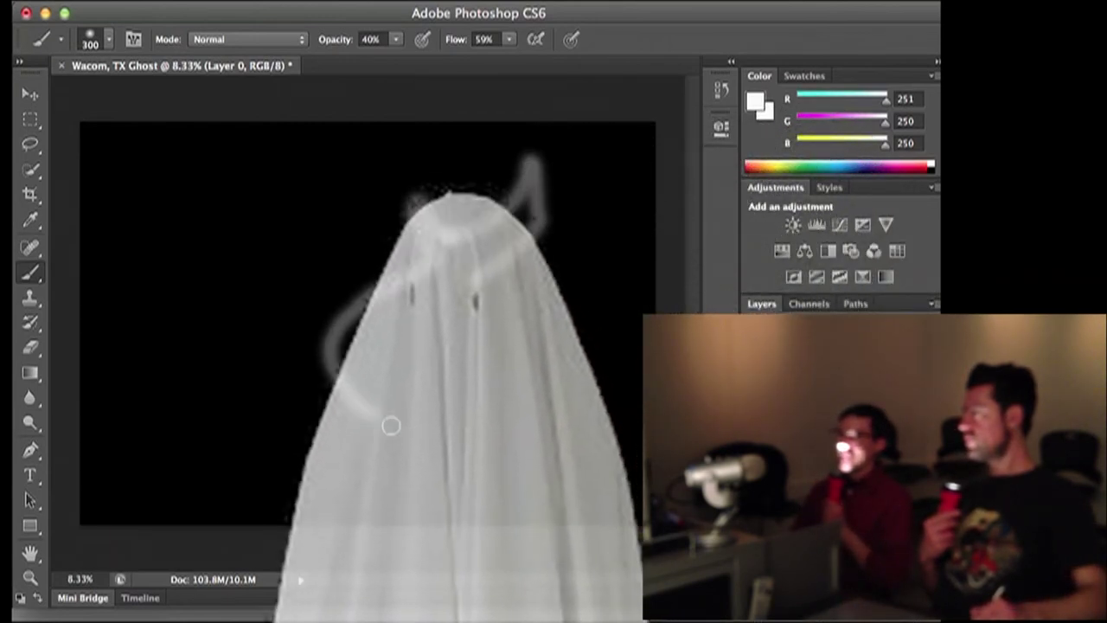
{"action": "mouse_move", "coordinate": [400, 388]}
{"action": "left_mouse_down"}
{"action": "mouse_move", "coordinate": [423, 349]}
{"action": "mouse_move", "coordinate": [459, 331]}
{"action": "mouse_move", "coordinate": [543, 341]}
{"action": "mouse_move", "coordinate": [559, 302]}
{"action": "mouse_move", "coordinate": [502, 302]}
{"action": "mouse_move", "coordinate": [475, 281]}
{"action": "left_mouse_up"}
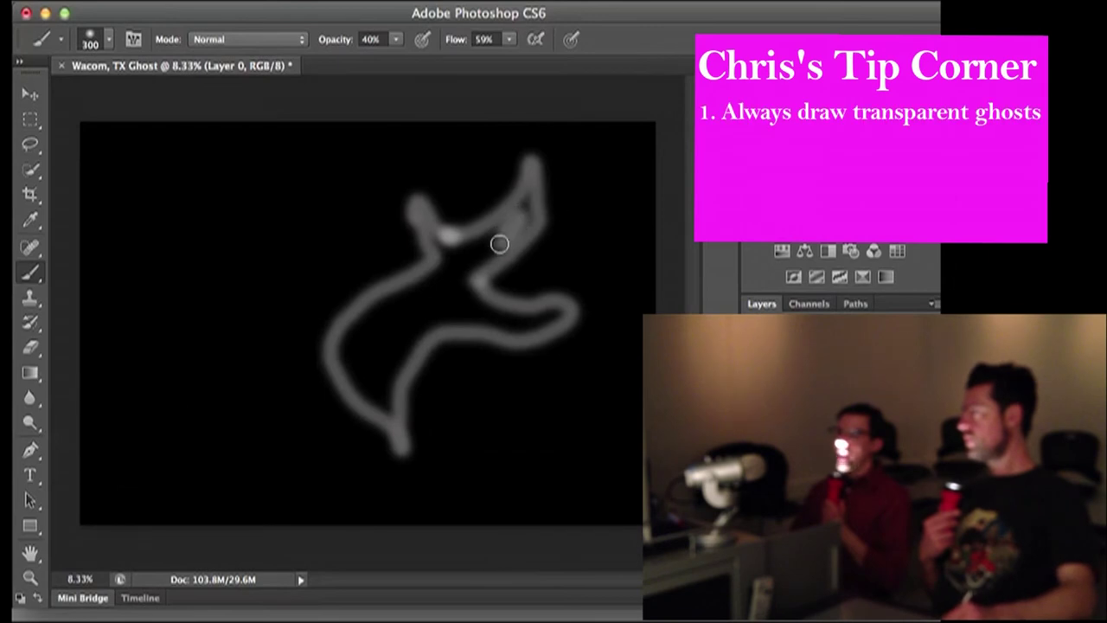
{"action": "mouse_move", "coordinate": [530, 214]}
{"action": "left_mouse_down"}
{"action": "mouse_move", "coordinate": [444, 261]}
{"action": "mouse_move", "coordinate": [506, 235]}
{"action": "mouse_move", "coordinate": [462, 240]}
{"action": "left_mouse_up"}
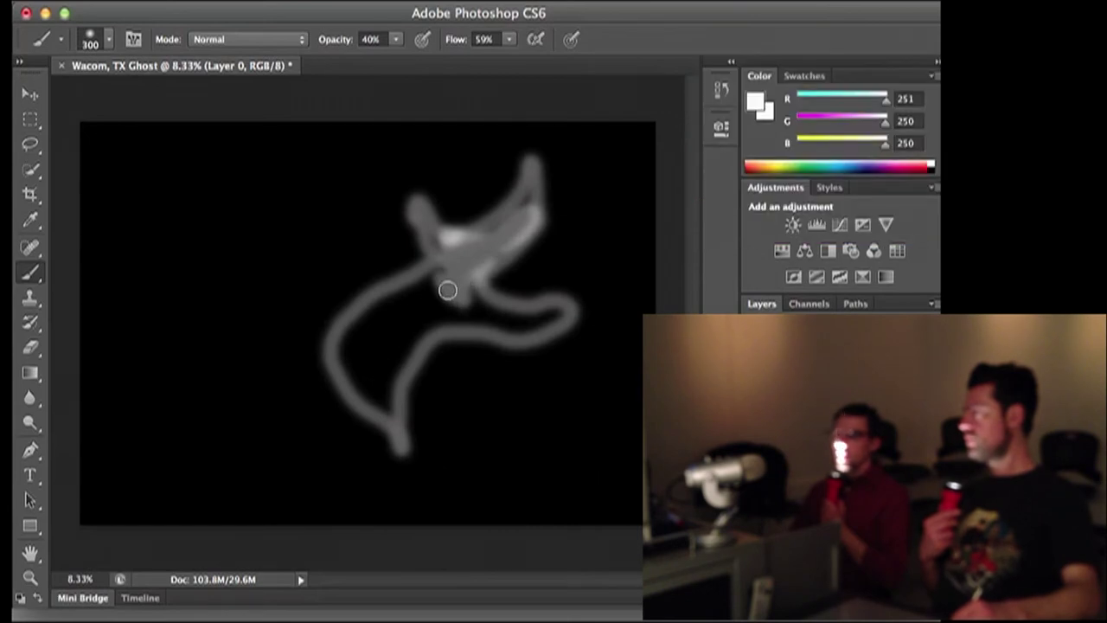
{"action": "mouse_move", "coordinate": [430, 305]}
{"action": "left_mouse_down"}
{"action": "mouse_move", "coordinate": [388, 320]}
{"action": "mouse_move", "coordinate": [437, 302]}
{"action": "mouse_move", "coordinate": [440, 283]}
{"action": "mouse_move", "coordinate": [420, 275]}
{"action": "mouse_move", "coordinate": [454, 311]}
{"action": "mouse_move", "coordinate": [403, 300]}
{"action": "mouse_move", "coordinate": [438, 330]}
{"action": "mouse_move", "coordinate": [387, 305]}
{"action": "mouse_move", "coordinate": [415, 320]}
{"action": "mouse_move", "coordinate": [406, 323]}
{"action": "mouse_move", "coordinate": [472, 284]}
{"action": "mouse_move", "coordinate": [467, 309]}
{"action": "mouse_move", "coordinate": [493, 328]}
{"action": "mouse_move", "coordinate": [491, 312]}
{"action": "mouse_move", "coordinate": [518, 327]}
{"action": "mouse_move", "coordinate": [559, 310]}
{"action": "mouse_move", "coordinate": [447, 307]}
{"action": "mouse_move", "coordinate": [401, 320]}
{"action": "mouse_move", "coordinate": [423, 308]}
{"action": "mouse_move", "coordinate": [383, 372]}
{"action": "left_mouse_up"}
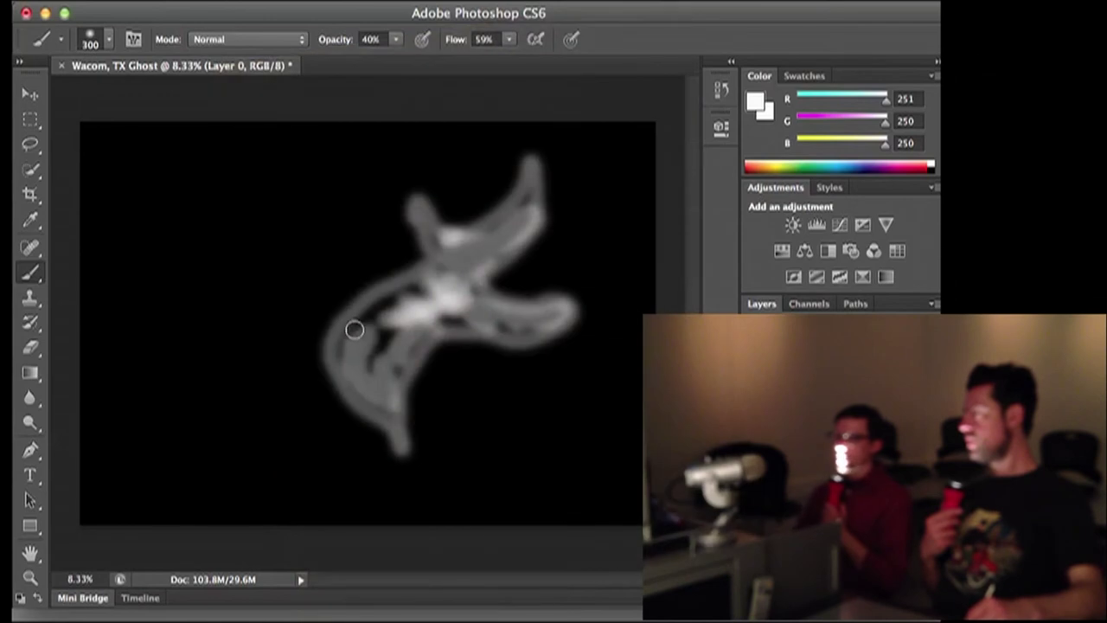
{"action": "mouse_move", "coordinate": [353, 326]}
{"action": "left_mouse_down"}
{"action": "mouse_move", "coordinate": [414, 294]}
{"action": "mouse_move", "coordinate": [380, 301]}
{"action": "mouse_move", "coordinate": [403, 308]}
{"action": "mouse_move", "coordinate": [382, 348]}
{"action": "mouse_move", "coordinate": [377, 333]}
{"action": "mouse_move", "coordinate": [396, 332]}
{"action": "mouse_move", "coordinate": [376, 376]}
{"action": "mouse_move", "coordinate": [399, 315]}
{"action": "mouse_move", "coordinate": [374, 348]}
{"action": "mouse_move", "coordinate": [380, 357]}
{"action": "mouse_move", "coordinate": [378, 346]}
{"action": "mouse_move", "coordinate": [355, 354]}
{"action": "mouse_move", "coordinate": [340, 380]}
{"action": "mouse_move", "coordinate": [390, 405]}
{"action": "mouse_move", "coordinate": [387, 377]}
{"action": "mouse_move", "coordinate": [422, 331]}
{"action": "mouse_move", "coordinate": [388, 345]}
{"action": "mouse_move", "coordinate": [379, 398]}
{"action": "left_mouse_up"}
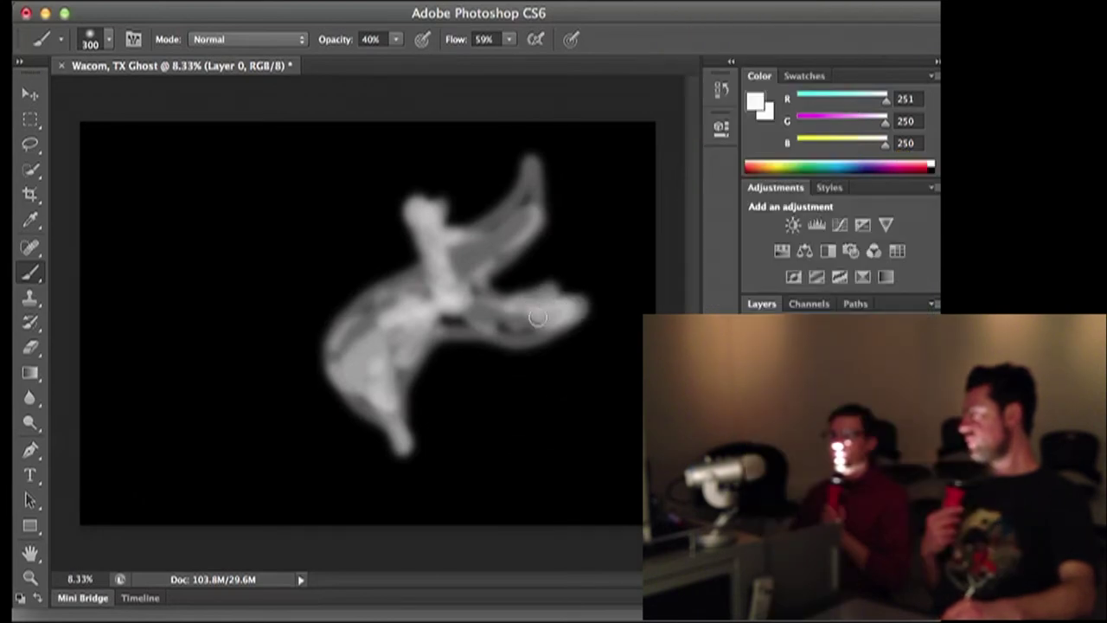
Brighten the ghost's centre and begin a thin white tendril rising from its upper left.
{"action": "mouse_move", "coordinate": [481, 302]}
{"action": "left_mouse_down"}
{"action": "mouse_move", "coordinate": [489, 320]}
{"action": "mouse_move", "coordinate": [425, 300]}
{"action": "left_mouse_up"}
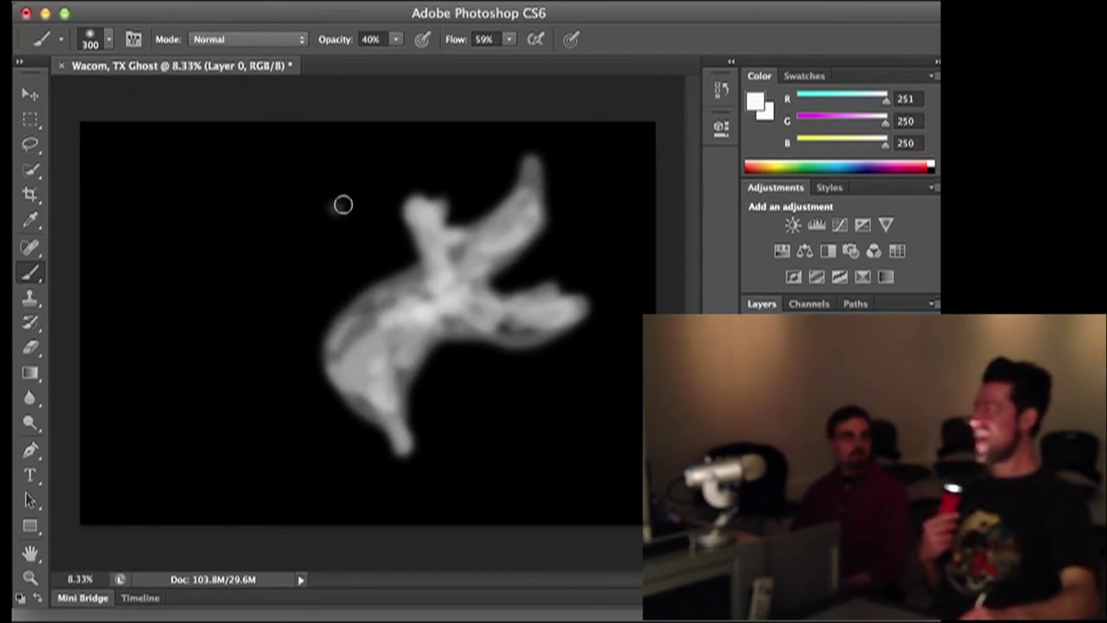
{"action": "mouse_move", "coordinate": [344, 205]}
{"action": "left_mouse_down"}
{"action": "mouse_move", "coordinate": [365, 271]}
{"action": "mouse_move", "coordinate": [361, 294]}
{"action": "mouse_move", "coordinate": [372, 265]}
{"action": "mouse_move", "coordinate": [330, 204]}
{"action": "mouse_move", "coordinate": [324, 234]}
{"action": "left_mouse_up"}
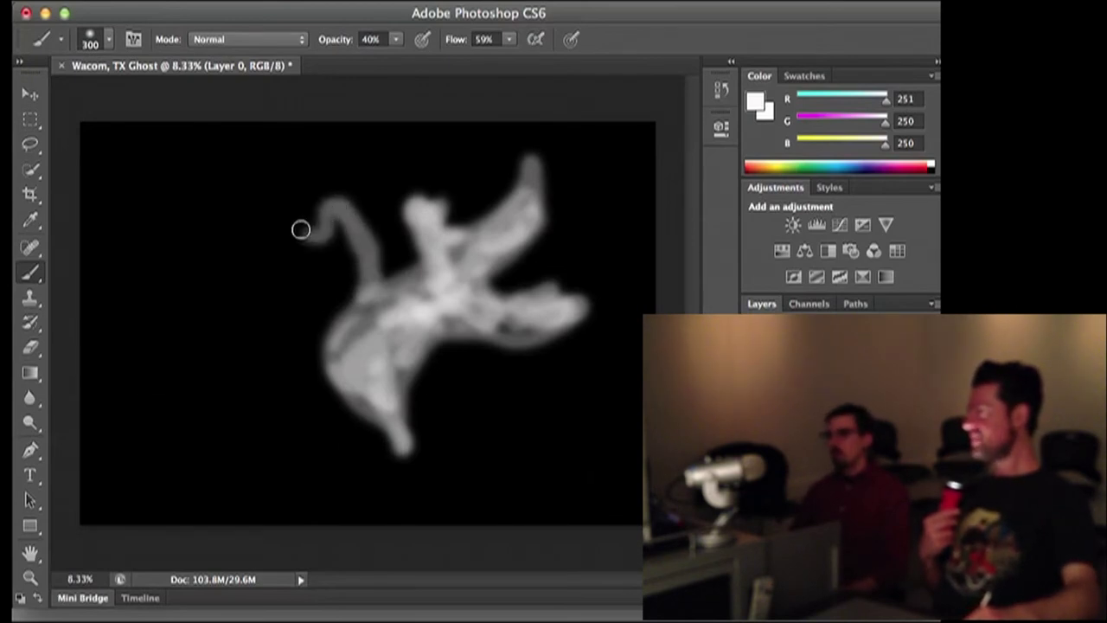
Loop a long wavy white tendril up-left and back into the ghost, then brighten its left-middle area.
{"action": "mouse_move", "coordinate": [290, 184]}
{"action": "left_mouse_down"}
{"action": "mouse_move", "coordinate": [238, 138]}
{"action": "mouse_move", "coordinate": [251, 183]}
{"action": "mouse_move", "coordinate": [217, 223]}
{"action": "mouse_move", "coordinate": [253, 259]}
{"action": "mouse_move", "coordinate": [212, 268]}
{"action": "mouse_move", "coordinate": [322, 323]}
{"action": "mouse_move", "coordinate": [425, 420]}
{"action": "left_mouse_up"}
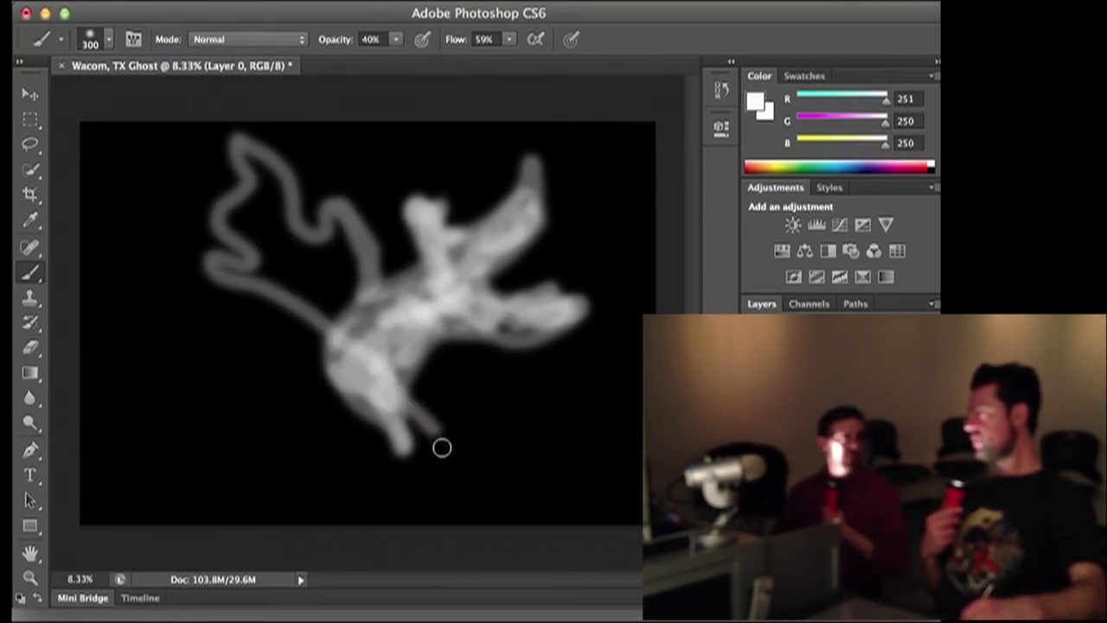
{"action": "mouse_move", "coordinate": [422, 380]}
{"action": "left_mouse_down"}
{"action": "mouse_move", "coordinate": [376, 322]}
{"action": "mouse_move", "coordinate": [363, 264]}
{"action": "mouse_move", "coordinate": [363, 296]}
{"action": "mouse_move", "coordinate": [394, 346]}
{"action": "left_mouse_up"}
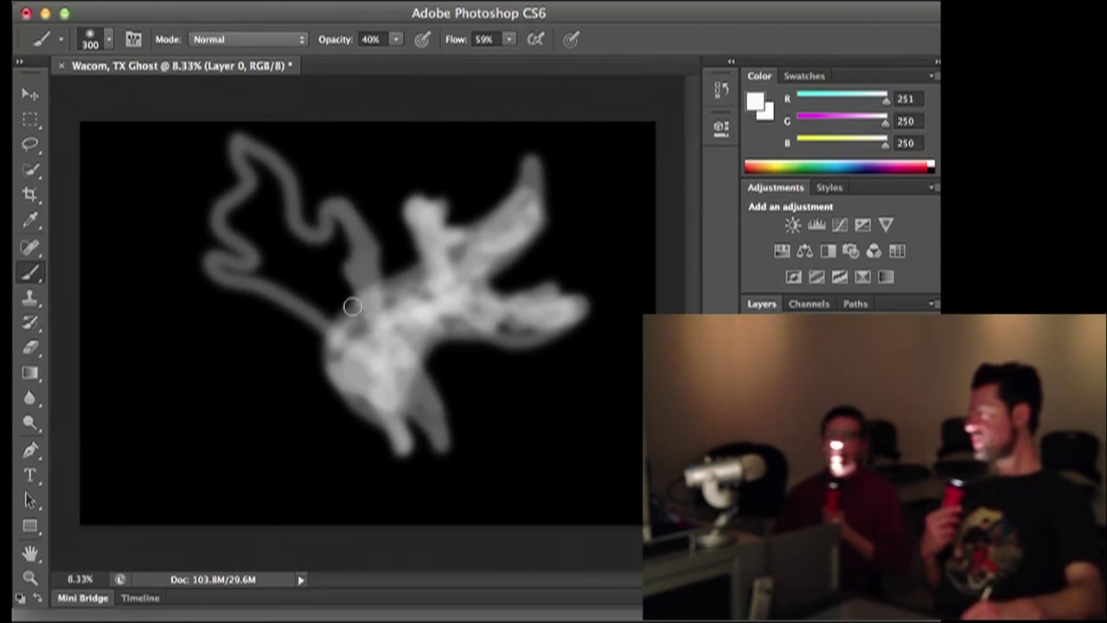
{"action": "mouse_move", "coordinate": [352, 306]}
{"action": "left_mouse_down"}
{"action": "mouse_move", "coordinate": [371, 335]}
{"action": "mouse_move", "coordinate": [321, 301]}
{"action": "mouse_move", "coordinate": [350, 319]}
{"action": "left_mouse_up"}
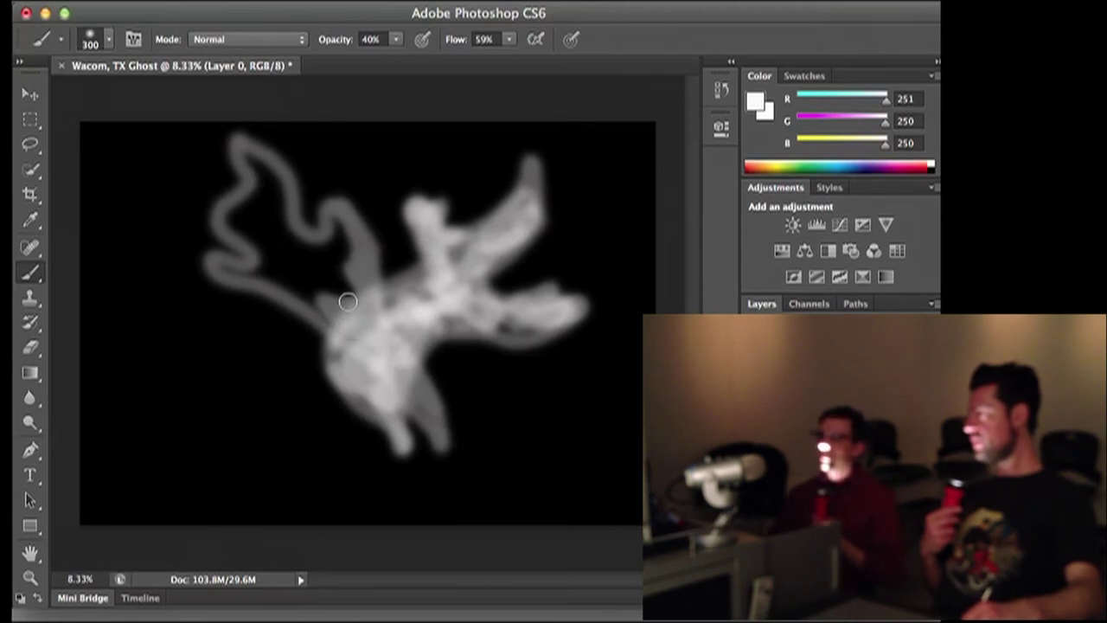
{"action": "mouse_move", "coordinate": [356, 241]}
{"action": "left_mouse_down"}
{"action": "mouse_move", "coordinate": [343, 234]}
{"action": "mouse_move", "coordinate": [365, 244]}
{"action": "left_mouse_up"}
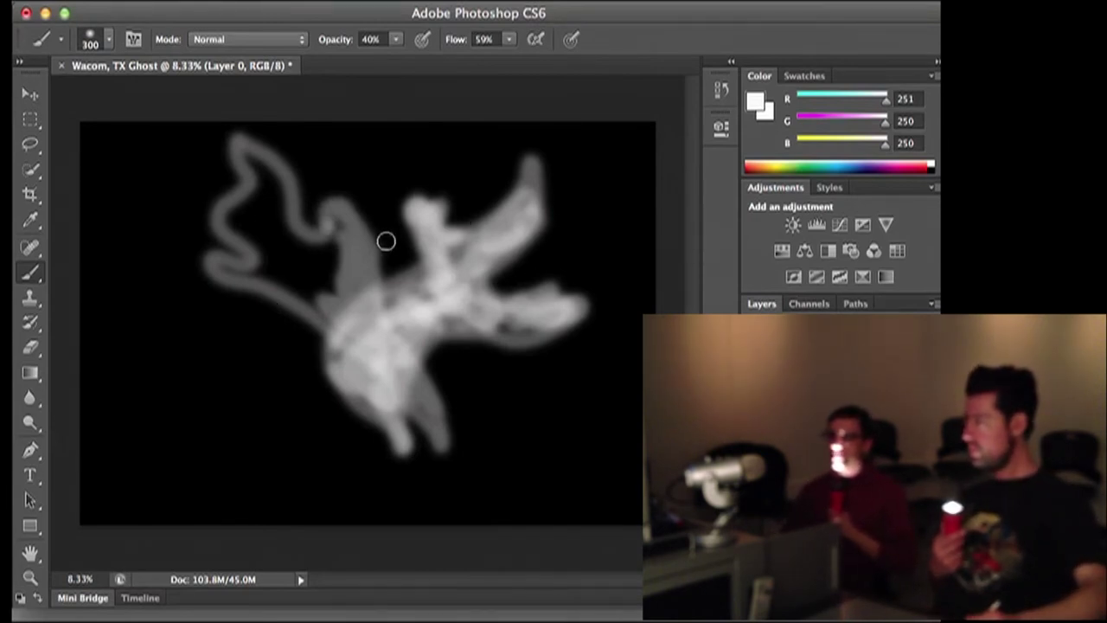
Lighten the head and neck, paint an arm leftward, and fill the upper-left wing with white.
{"action": "left_click_drag", "start_coordinate": [359, 220], "coordinate": [357, 210]}
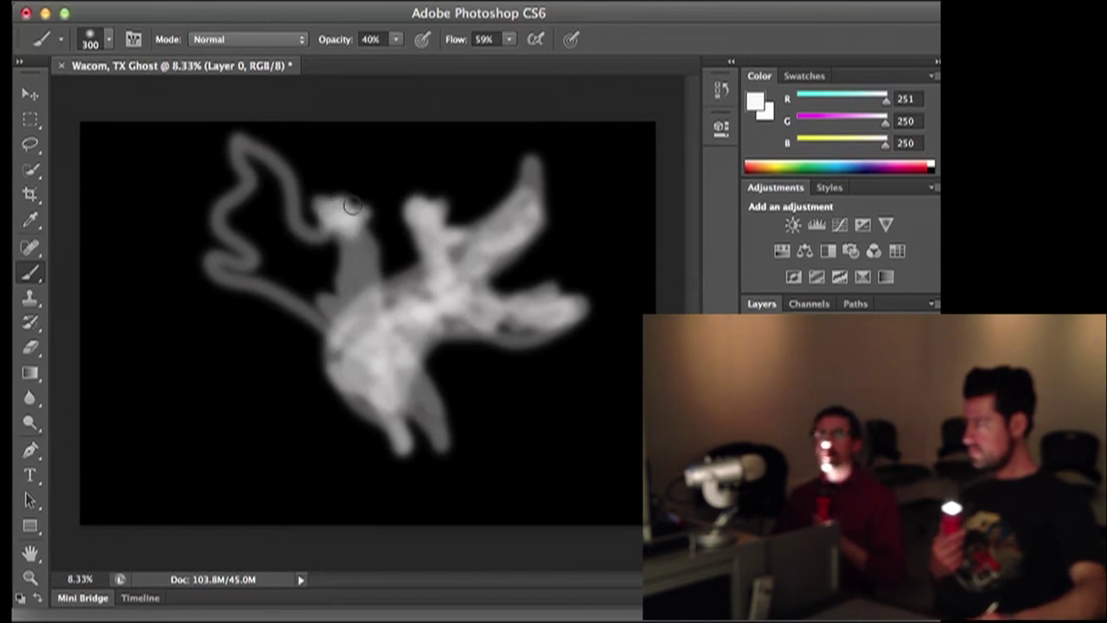
{"action": "mouse_move", "coordinate": [352, 204]}
{"action": "left_mouse_down"}
{"action": "mouse_move", "coordinate": [365, 277]}
{"action": "mouse_move", "coordinate": [357, 227]}
{"action": "left_mouse_up"}
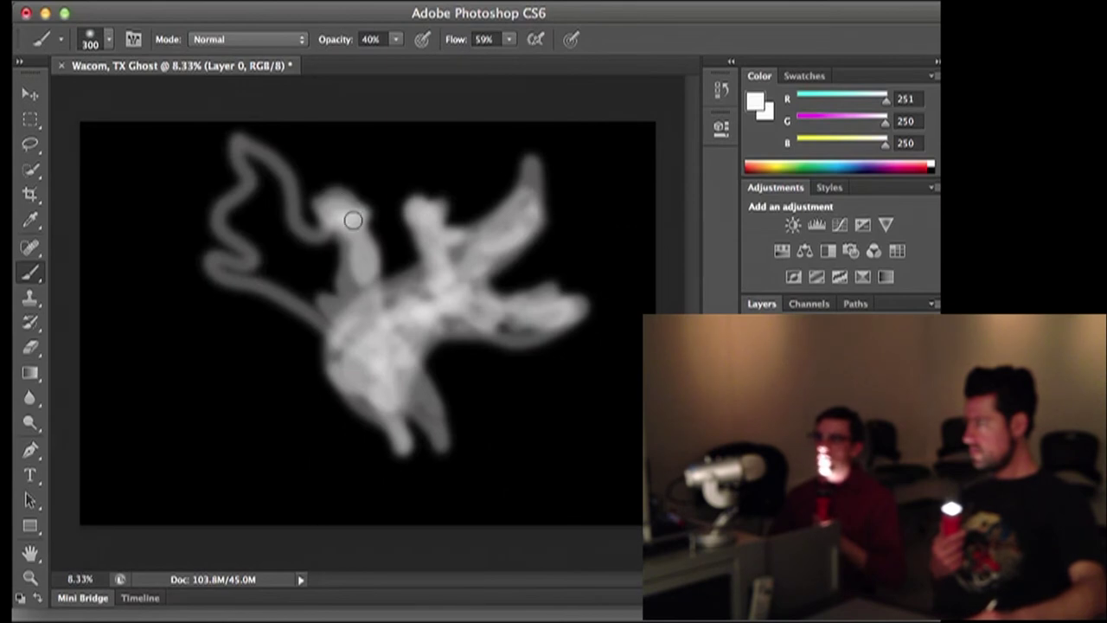
{"action": "mouse_move", "coordinate": [340, 250]}
{"action": "left_mouse_down"}
{"action": "mouse_move", "coordinate": [293, 249]}
{"action": "mouse_move", "coordinate": [270, 176]}
{"action": "mouse_move", "coordinate": [246, 153]}
{"action": "mouse_move", "coordinate": [268, 192]}
{"action": "mouse_move", "coordinate": [258, 181]}
{"action": "mouse_move", "coordinate": [227, 203]}
{"action": "mouse_move", "coordinate": [248, 234]}
{"action": "mouse_move", "coordinate": [252, 216]}
{"action": "mouse_move", "coordinate": [286, 225]}
{"action": "mouse_move", "coordinate": [276, 208]}
{"action": "mouse_move", "coordinate": [237, 212]}
{"action": "mouse_move", "coordinate": [282, 248]}
{"action": "mouse_move", "coordinate": [272, 234]}
{"action": "mouse_move", "coordinate": [267, 258]}
{"action": "mouse_move", "coordinate": [247, 272]}
{"action": "mouse_move", "coordinate": [210, 266]}
{"action": "mouse_move", "coordinate": [278, 275]}
{"action": "mouse_move", "coordinate": [282, 263]}
{"action": "mouse_move", "coordinate": [333, 281]}
{"action": "mouse_move", "coordinate": [327, 258]}
{"action": "mouse_move", "coordinate": [345, 273]}
{"action": "mouse_move", "coordinate": [332, 256]}
{"action": "mouse_move", "coordinate": [302, 280]}
{"action": "mouse_move", "coordinate": [339, 324]}
{"action": "mouse_move", "coordinate": [281, 224]}
{"action": "left_mouse_up"}
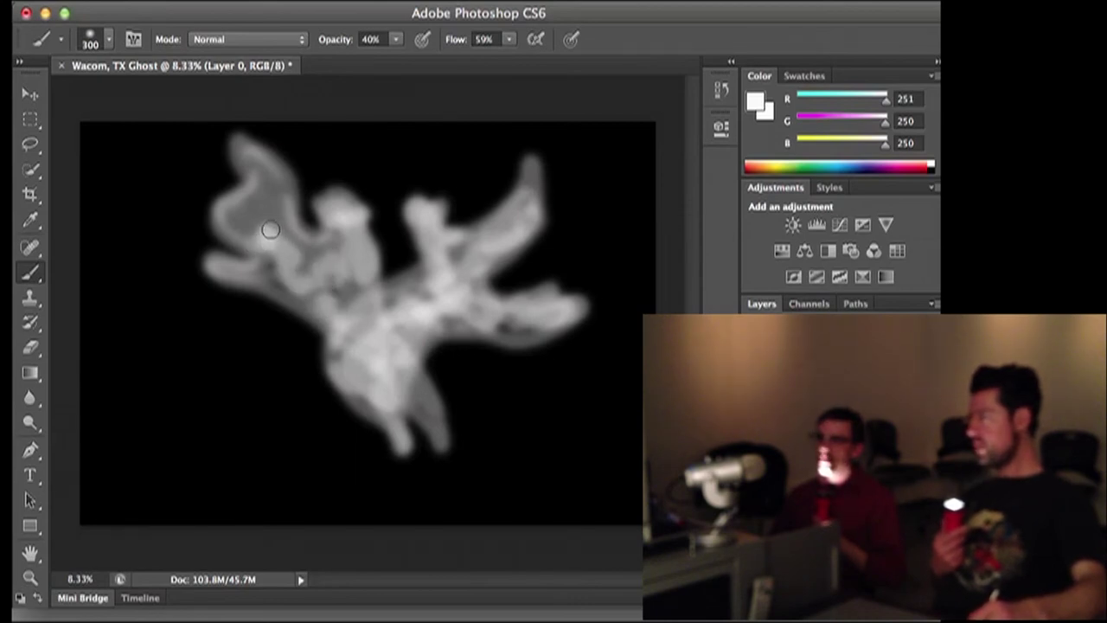
{"action": "mouse_move", "coordinate": [228, 269]}
{"action": "left_mouse_down"}
{"action": "mouse_move", "coordinate": [204, 257]}
{"action": "mouse_move", "coordinate": [288, 295]}
{"action": "mouse_move", "coordinate": [336, 284]}
{"action": "mouse_move", "coordinate": [383, 368]}
{"action": "mouse_move", "coordinate": [397, 346]}
{"action": "left_mouse_up"}
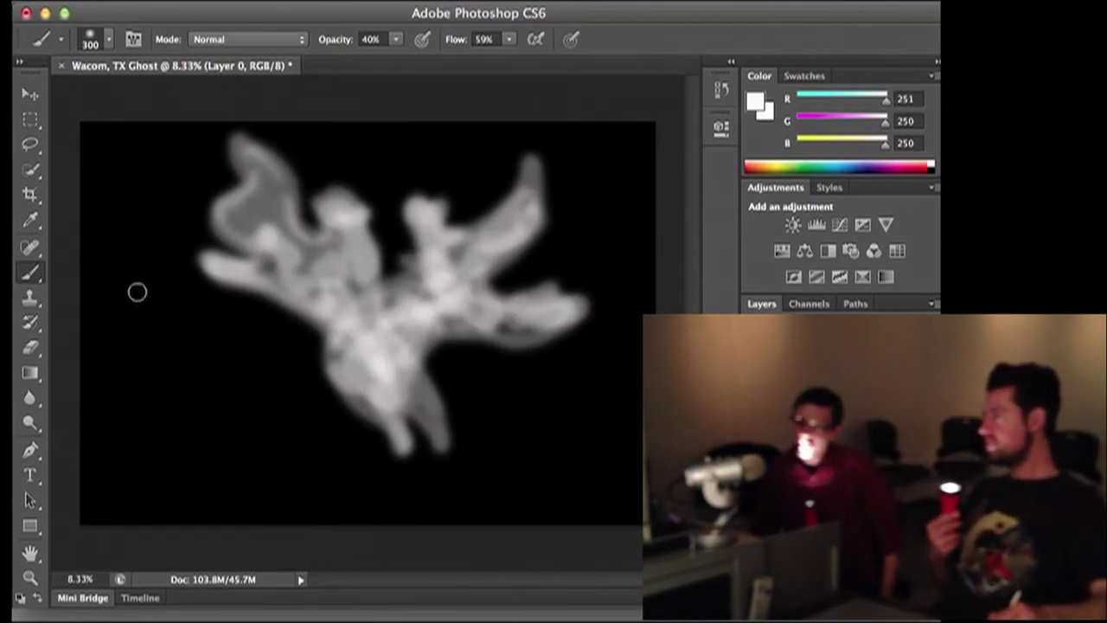
Build up a curling white ghost shape in the lower-left corner with layered soft strokes.
{"action": "mouse_move", "coordinate": [179, 368]}
{"action": "left_mouse_down"}
{"action": "mouse_move", "coordinate": [134, 314]}
{"action": "mouse_move", "coordinate": [135, 295]}
{"action": "mouse_move", "coordinate": [124, 365]}
{"action": "mouse_move", "coordinate": [151, 386]}
{"action": "mouse_move", "coordinate": [136, 345]}
{"action": "mouse_move", "coordinate": [148, 357]}
{"action": "mouse_move", "coordinate": [128, 338]}
{"action": "mouse_move", "coordinate": [153, 360]}
{"action": "mouse_move", "coordinate": [219, 374]}
{"action": "mouse_move", "coordinate": [214, 420]}
{"action": "left_mouse_up"}
{"action": "mouse_move", "coordinate": [148, 363]}
{"action": "left_mouse_down"}
{"action": "mouse_move", "coordinate": [135, 400]}
{"action": "mouse_move", "coordinate": [182, 448]}
{"action": "mouse_move", "coordinate": [177, 458]}
{"action": "mouse_move", "coordinate": [145, 448]}
{"action": "mouse_move", "coordinate": [115, 417]}
{"action": "mouse_move", "coordinate": [126, 446]}
{"action": "mouse_move", "coordinate": [185, 489]}
{"action": "mouse_move", "coordinate": [256, 494]}
{"action": "mouse_move", "coordinate": [314, 479]}
{"action": "mouse_move", "coordinate": [337, 448]}
{"action": "mouse_move", "coordinate": [346, 392]}
{"action": "left_mouse_up"}
{"action": "mouse_move", "coordinate": [224, 408]}
{"action": "left_mouse_down"}
{"action": "mouse_move", "coordinate": [251, 428]}
{"action": "mouse_move", "coordinate": [275, 393]}
{"action": "mouse_move", "coordinate": [294, 389]}
{"action": "mouse_move", "coordinate": [230, 428]}
{"action": "mouse_move", "coordinate": [247, 429]}
{"action": "mouse_move", "coordinate": [286, 396]}
{"action": "mouse_move", "coordinate": [216, 430]}
{"action": "mouse_move", "coordinate": [206, 408]}
{"action": "mouse_move", "coordinate": [217, 398]}
{"action": "mouse_move", "coordinate": [198, 383]}
{"action": "mouse_move", "coordinate": [198, 392]}
{"action": "mouse_move", "coordinate": [155, 390]}
{"action": "mouse_move", "coordinate": [228, 441]}
{"action": "mouse_move", "coordinate": [267, 442]}
{"action": "mouse_move", "coordinate": [295, 420]}
{"action": "mouse_move", "coordinate": [248, 432]}
{"action": "mouse_move", "coordinate": [312, 418]}
{"action": "mouse_move", "coordinate": [350, 387]}
{"action": "mouse_move", "coordinate": [305, 443]}
{"action": "mouse_move", "coordinate": [330, 444]}
{"action": "mouse_move", "coordinate": [299, 458]}
{"action": "mouse_move", "coordinate": [235, 462]}
{"action": "mouse_move", "coordinate": [195, 441]}
{"action": "mouse_move", "coordinate": [171, 469]}
{"action": "mouse_move", "coordinate": [116, 437]}
{"action": "mouse_move", "coordinate": [152, 463]}
{"action": "mouse_move", "coordinate": [282, 480]}
{"action": "mouse_move", "coordinate": [312, 467]}
{"action": "mouse_move", "coordinate": [244, 475]}
{"action": "mouse_move", "coordinate": [239, 464]}
{"action": "mouse_move", "coordinate": [253, 465]}
{"action": "mouse_move", "coordinate": [242, 458]}
{"action": "mouse_move", "coordinate": [234, 470]}
{"action": "mouse_move", "coordinate": [204, 464]}
{"action": "mouse_move", "coordinate": [226, 452]}
{"action": "mouse_move", "coordinate": [306, 462]}
{"action": "mouse_move", "coordinate": [326, 425]}
{"action": "mouse_move", "coordinate": [324, 440]}
{"action": "mouse_move", "coordinate": [264, 462]}
{"action": "mouse_move", "coordinate": [185, 462]}
{"action": "mouse_move", "coordinate": [257, 481]}
{"action": "mouse_move", "coordinate": [237, 435]}
{"action": "mouse_move", "coordinate": [271, 420]}
{"action": "mouse_move", "coordinate": [294, 390]}
{"action": "mouse_move", "coordinate": [230, 444]}
{"action": "mouse_move", "coordinate": [304, 443]}
{"action": "mouse_move", "coordinate": [364, 409]}
{"action": "mouse_move", "coordinate": [266, 461]}
{"action": "mouse_move", "coordinate": [215, 460]}
{"action": "left_mouse_up"}
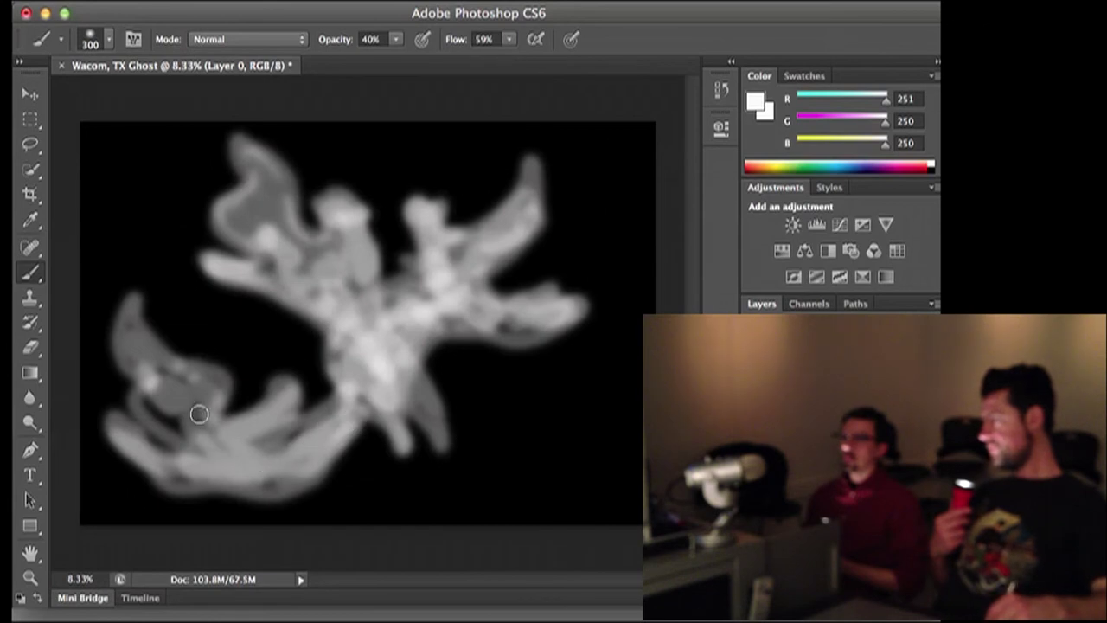
{"action": "mouse_move", "coordinate": [199, 415]}
{"action": "left_mouse_down"}
{"action": "mouse_move", "coordinate": [173, 416]}
{"action": "mouse_move", "coordinate": [161, 400]}
{"action": "mouse_move", "coordinate": [163, 415]}
{"action": "mouse_move", "coordinate": [170, 395]}
{"action": "mouse_move", "coordinate": [144, 346]}
{"action": "mouse_move", "coordinate": [188, 375]}
{"action": "mouse_move", "coordinate": [186, 409]}
{"action": "mouse_move", "coordinate": [173, 407]}
{"action": "mouse_move", "coordinate": [203, 434]}
{"action": "mouse_move", "coordinate": [178, 465]}
{"action": "mouse_move", "coordinate": [237, 467]}
{"action": "left_mouse_up"}
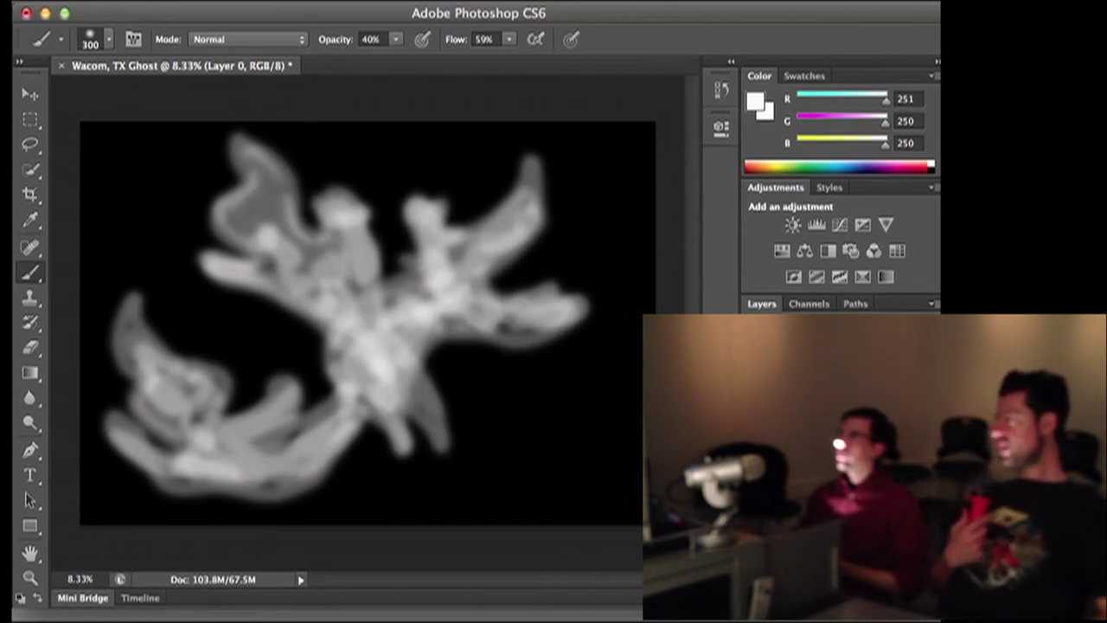
Switch the colour to black and set a soft 98 px brush at 100% opacity and flow.
{"action": "left_click", "coordinate": [932, 174]}
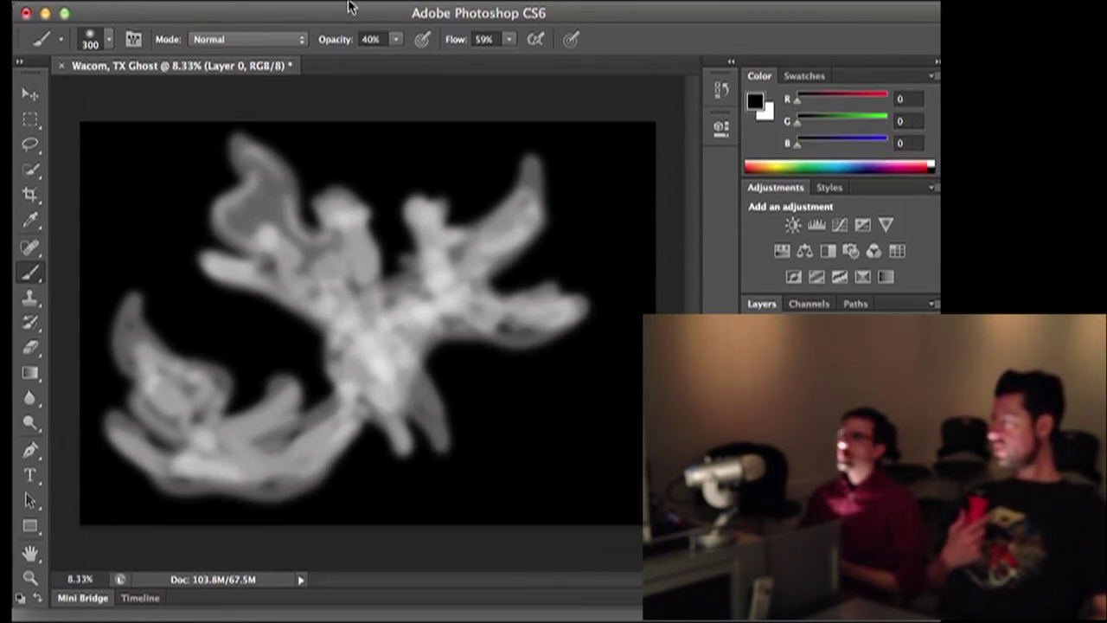
{"action": "left_click", "coordinate": [109, 39]}
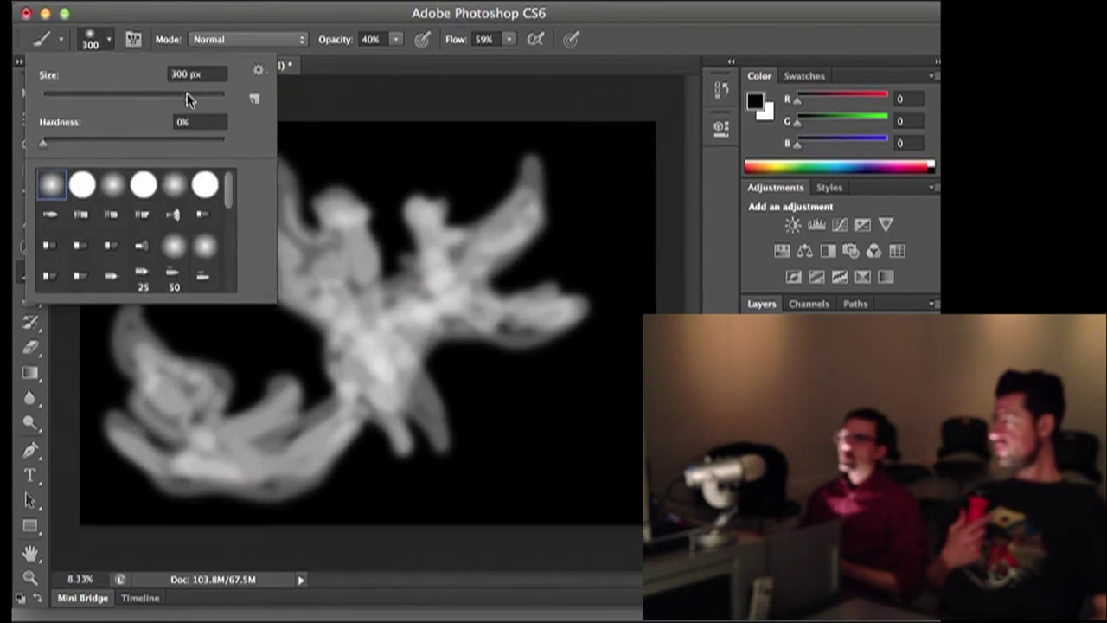
{"action": "mouse_move", "coordinate": [145, 97]}
{"action": "left_mouse_down"}
{"action": "mouse_move", "coordinate": [110, 97]}
{"action": "mouse_move", "coordinate": [318, 140]}
{"action": "left_mouse_up"}
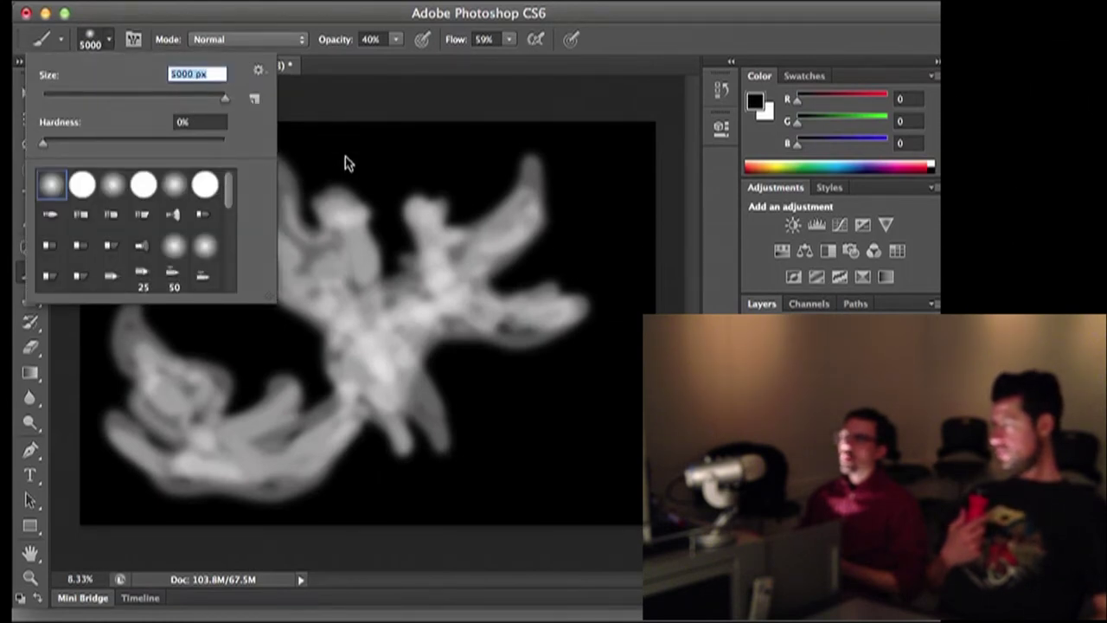
{"action": "left_click_drag", "start_coordinate": [365, 188], "coordinate": [147, 155]}
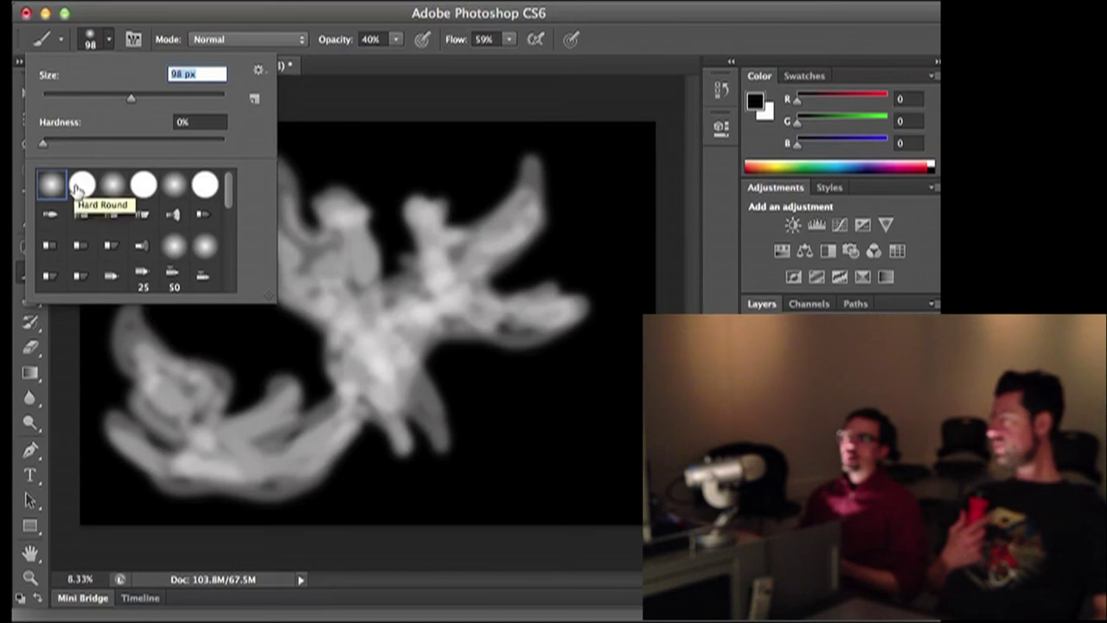
{"action": "left_click", "coordinate": [393, 43]}
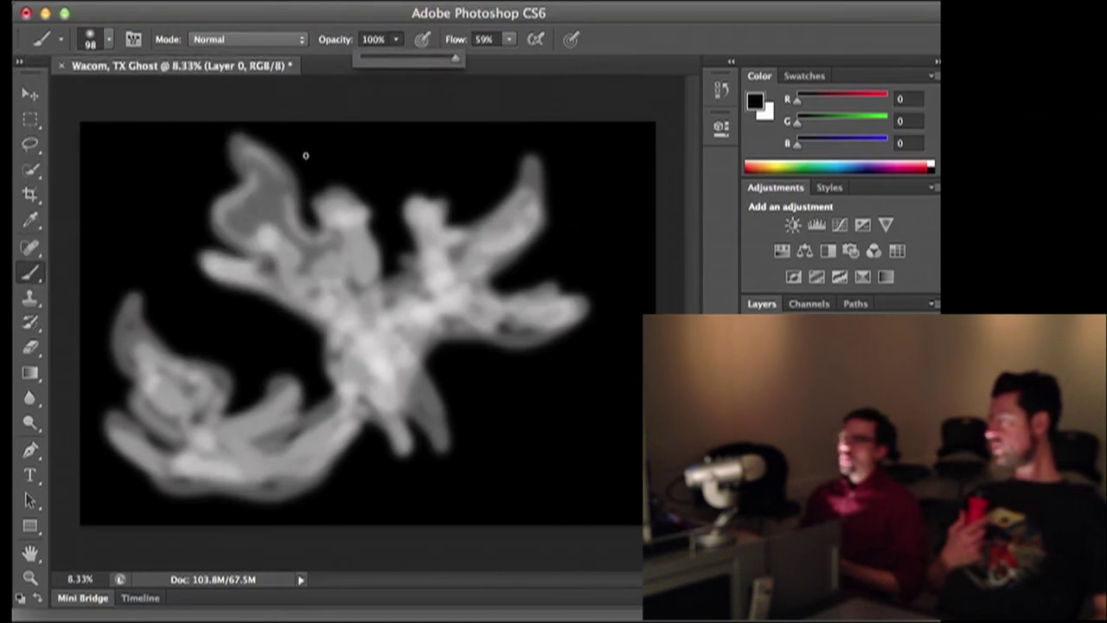
{"action": "left_click", "coordinate": [507, 41]}
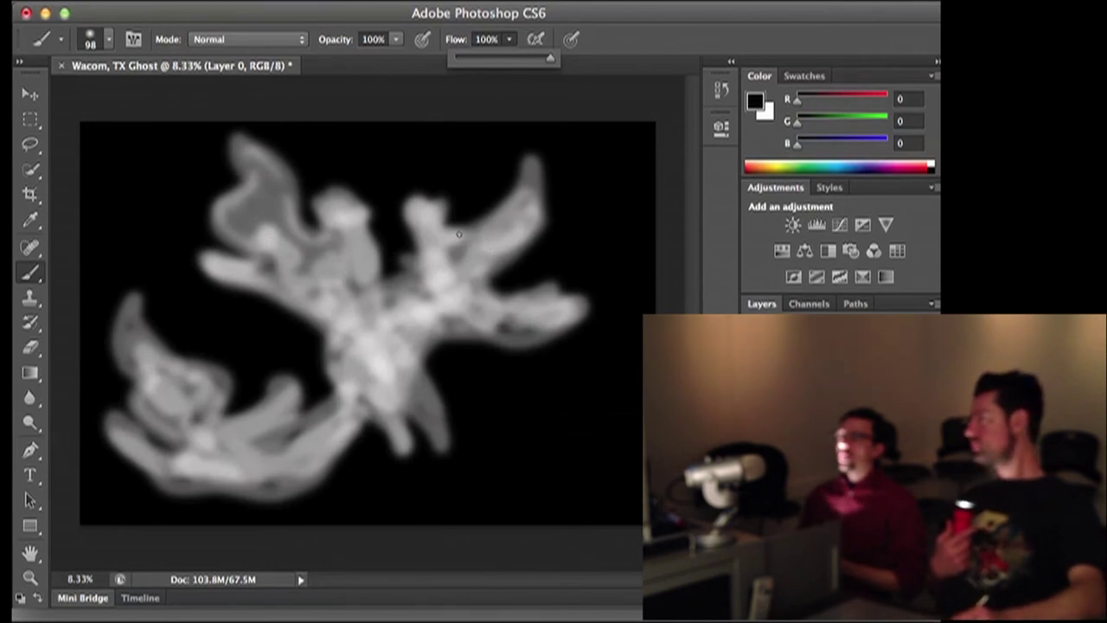
{"action": "left_click", "coordinate": [501, 212]}
Paint black sunglasses and mouths on the upper-right, upper-left and lower-left ghosts.
{"action": "mouse_move", "coordinate": [502, 209]}
{"action": "left_mouse_down"}
{"action": "mouse_move", "coordinate": [550, 226]}
{"action": "mouse_move", "coordinate": [489, 224]}
{"action": "left_mouse_up"}
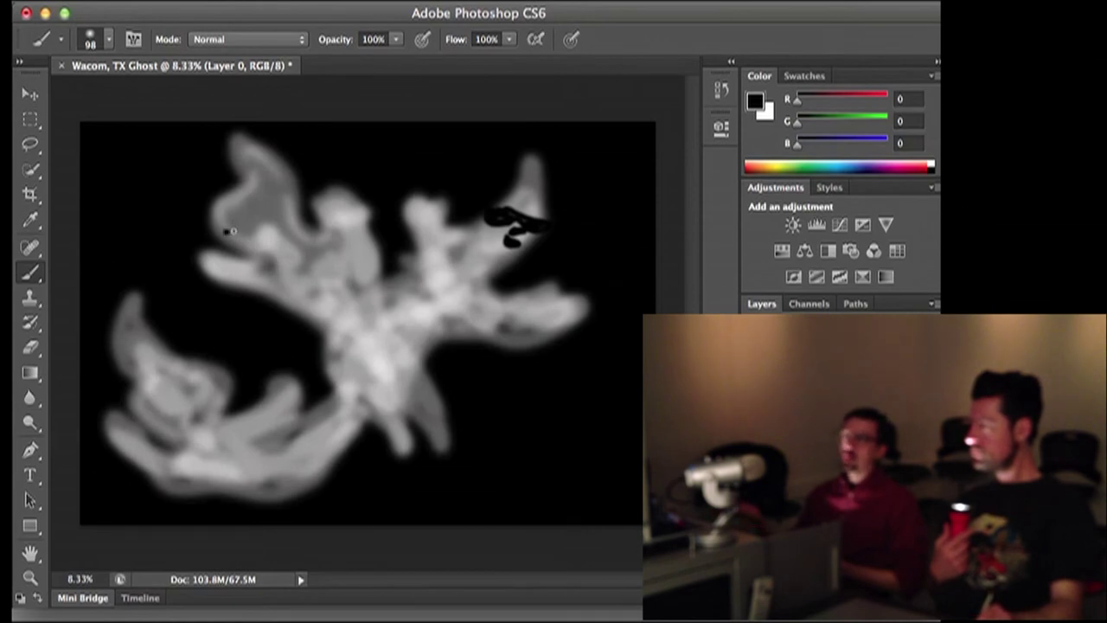
{"action": "left_click_drag", "start_coordinate": [227, 232], "coordinate": [260, 223]}
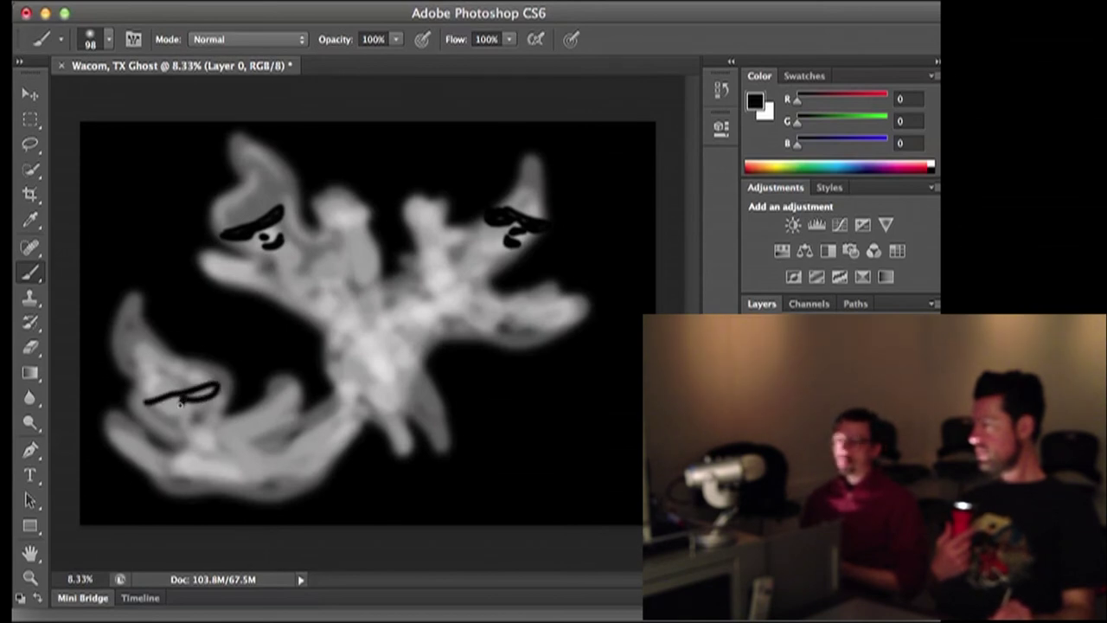
{"action": "mouse_move", "coordinate": [163, 406]}
{"action": "left_mouse_down"}
{"action": "mouse_move", "coordinate": [148, 405]}
{"action": "mouse_move", "coordinate": [166, 402]}
{"action": "left_mouse_up"}
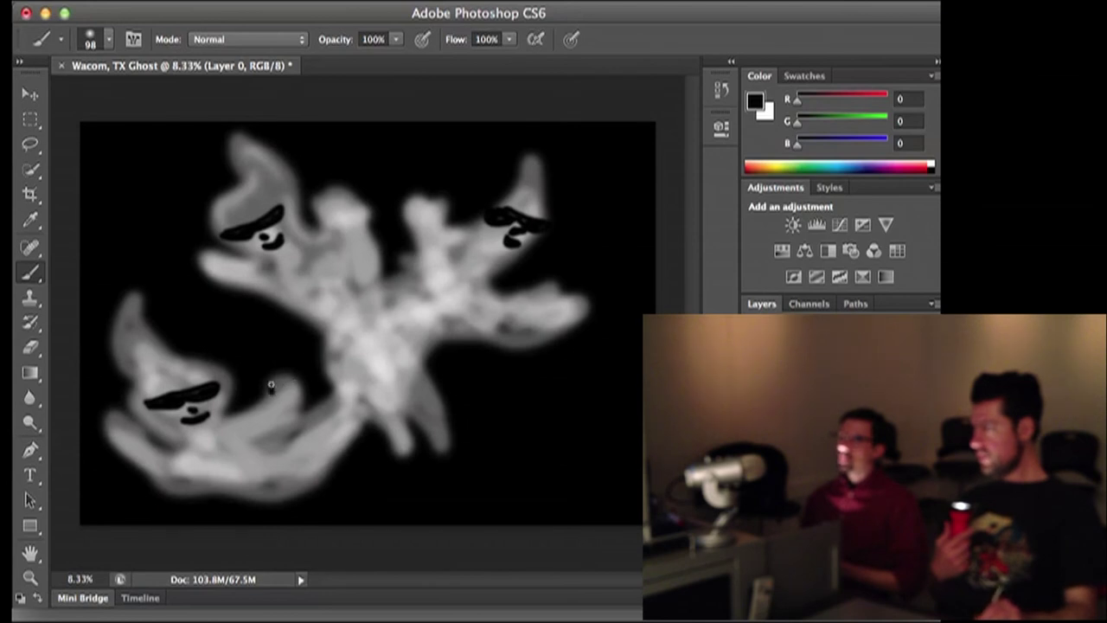
Trace black outlines along the lower-left ghost's body and around the right ghost's arm.
{"action": "left_click_drag", "start_coordinate": [297, 408], "coordinate": [282, 417]}
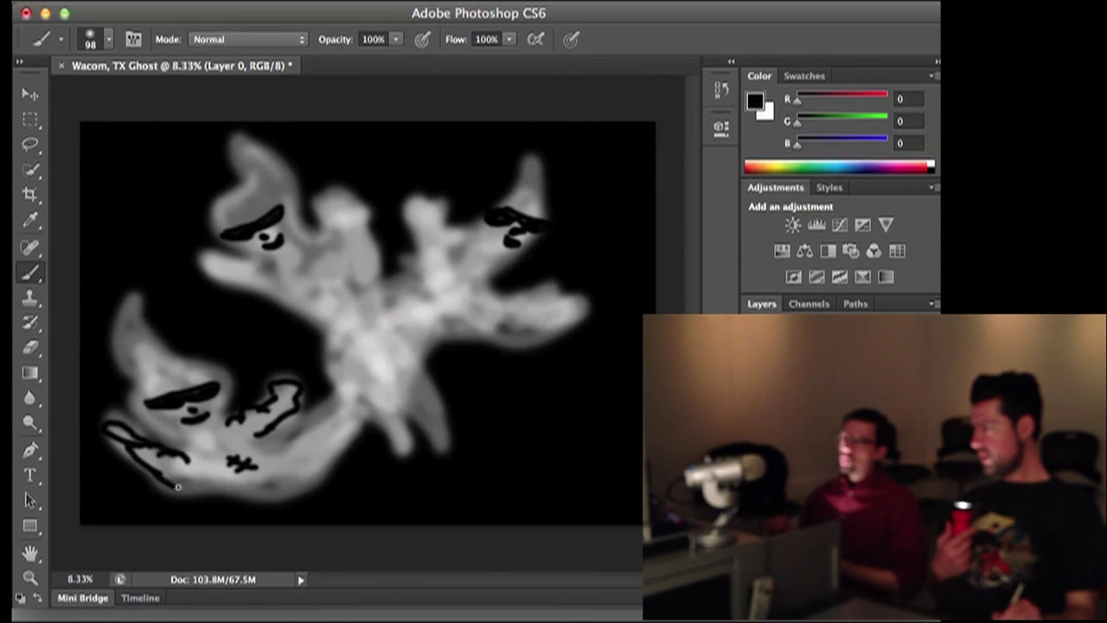
{"action": "left_click_drag", "start_coordinate": [221, 495], "coordinate": [252, 500]}
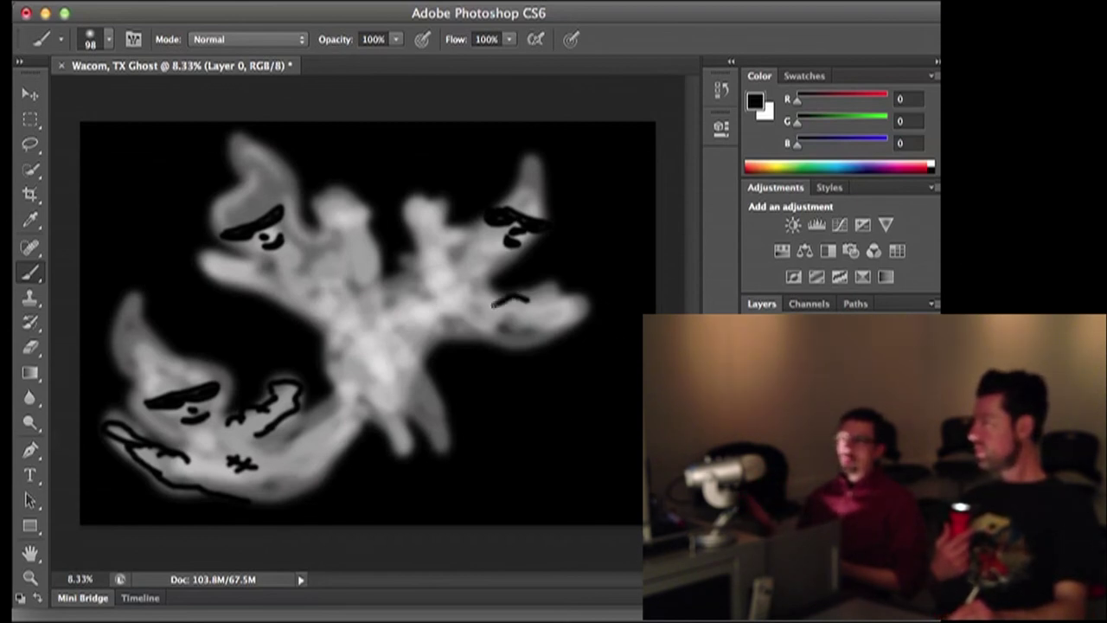
{"action": "mouse_move", "coordinate": [477, 286]}
{"action": "left_mouse_down"}
{"action": "mouse_move", "coordinate": [532, 302]}
{"action": "mouse_move", "coordinate": [558, 290]}
{"action": "mouse_move", "coordinate": [571, 320]}
{"action": "left_mouse_up"}
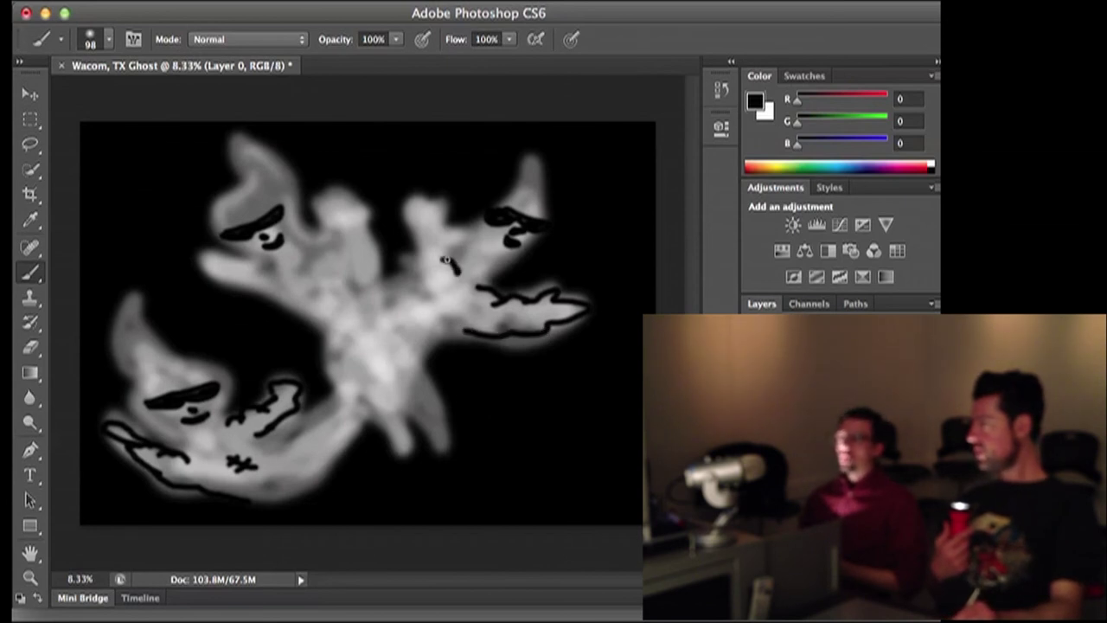
{"action": "mouse_move", "coordinate": [441, 252]}
{"action": "left_mouse_down"}
{"action": "mouse_move", "coordinate": [434, 204]}
{"action": "mouse_move", "coordinate": [414, 227]}
{"action": "left_mouse_up"}
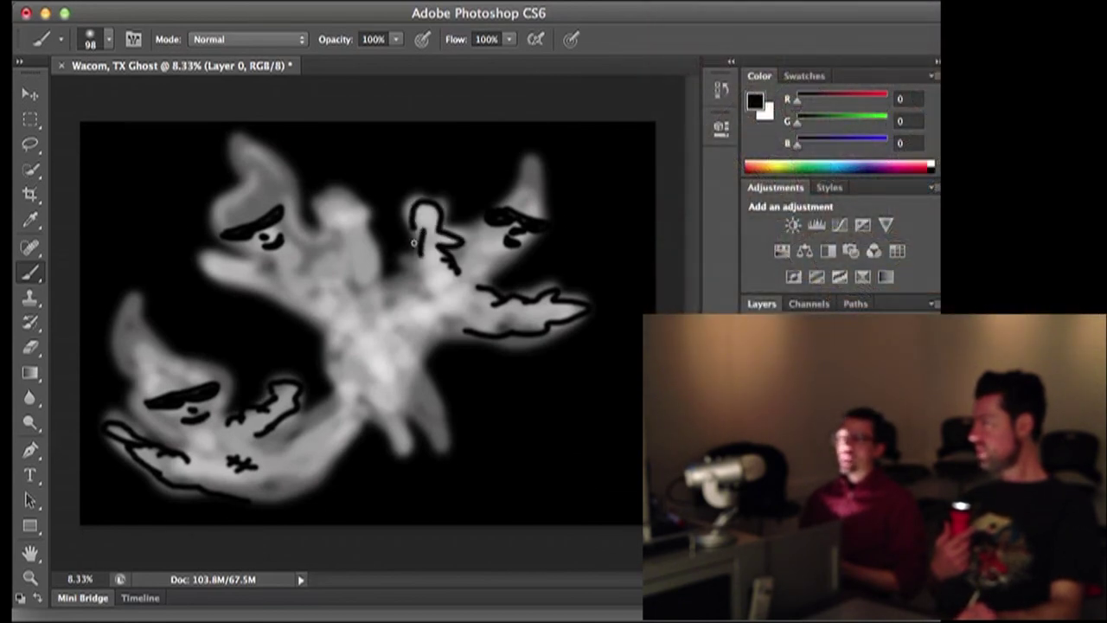
Sketch a small ghost between the upper ghosts and outline the upper-left ghost's arms.
{"action": "left_click_drag", "start_coordinate": [414, 244], "coordinate": [439, 273]}
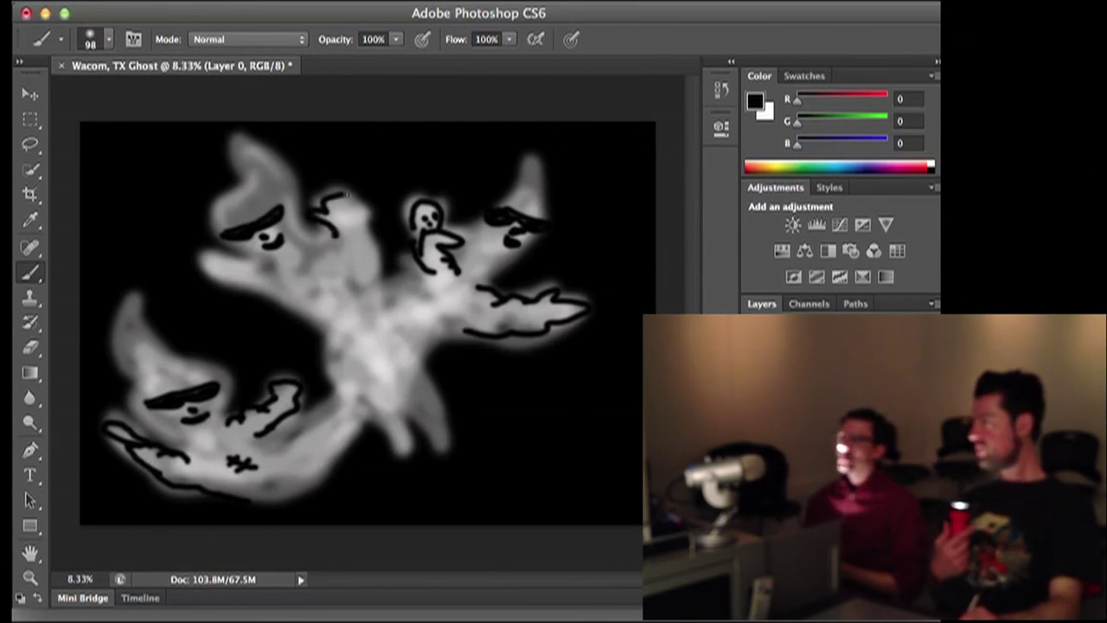
{"action": "mouse_move", "coordinate": [348, 197]}
{"action": "left_mouse_down"}
{"action": "mouse_move", "coordinate": [364, 208]}
{"action": "mouse_move", "coordinate": [363, 245]}
{"action": "mouse_move", "coordinate": [378, 259]}
{"action": "left_mouse_up"}
{"action": "left_click_drag", "start_coordinate": [335, 229], "coordinate": [324, 253]}
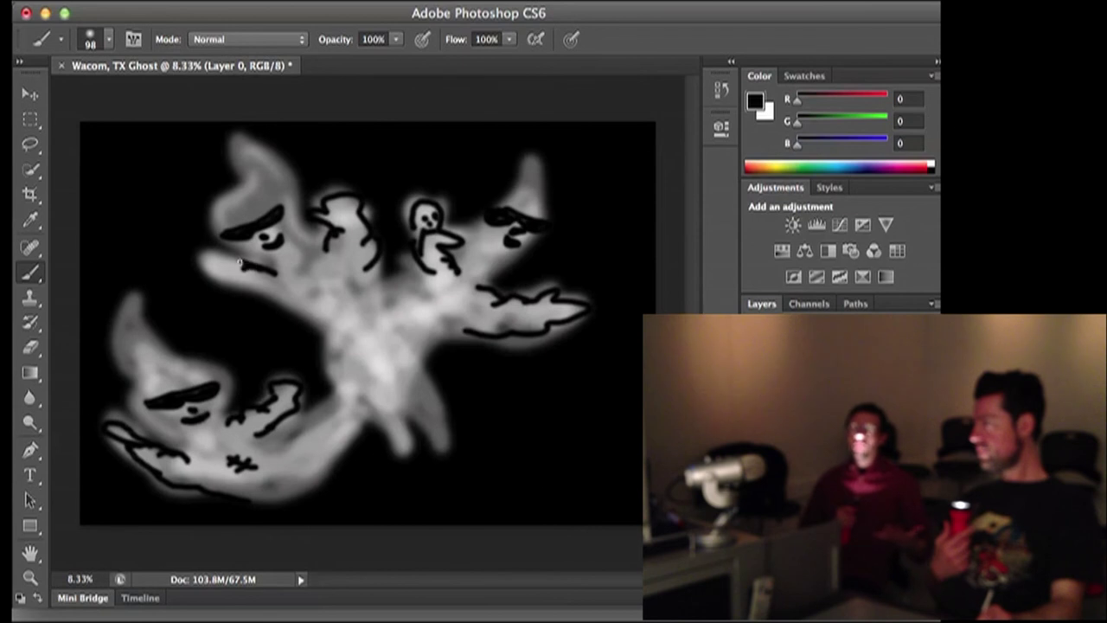
{"action": "left_click_drag", "start_coordinate": [271, 273], "coordinate": [197, 258]}
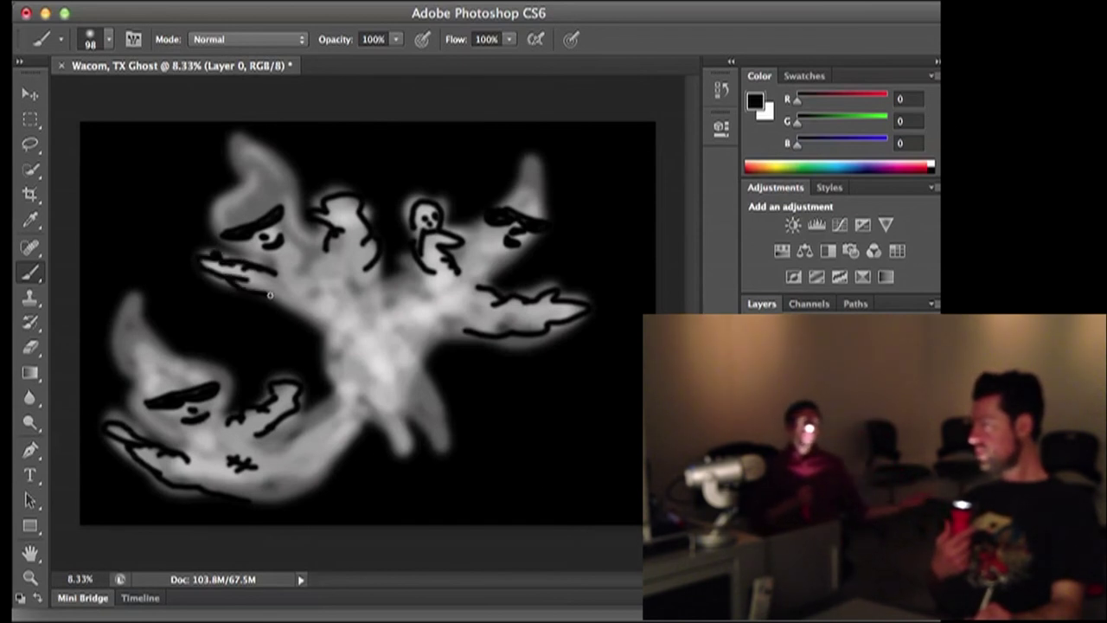
{"action": "left_click_drag", "start_coordinate": [258, 295], "coordinate": [301, 306]}
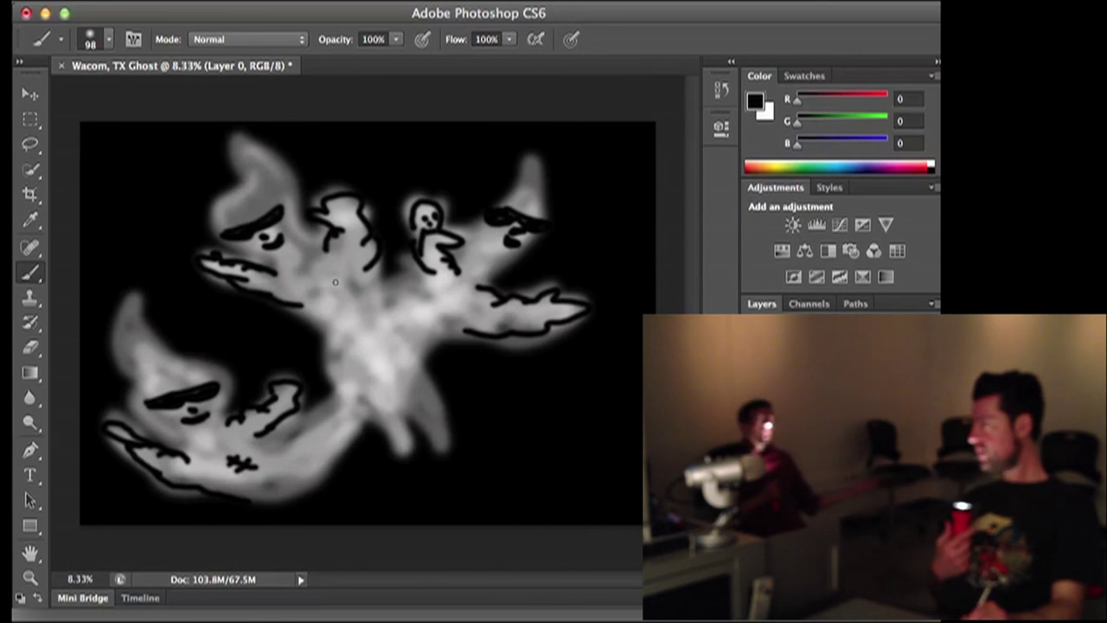